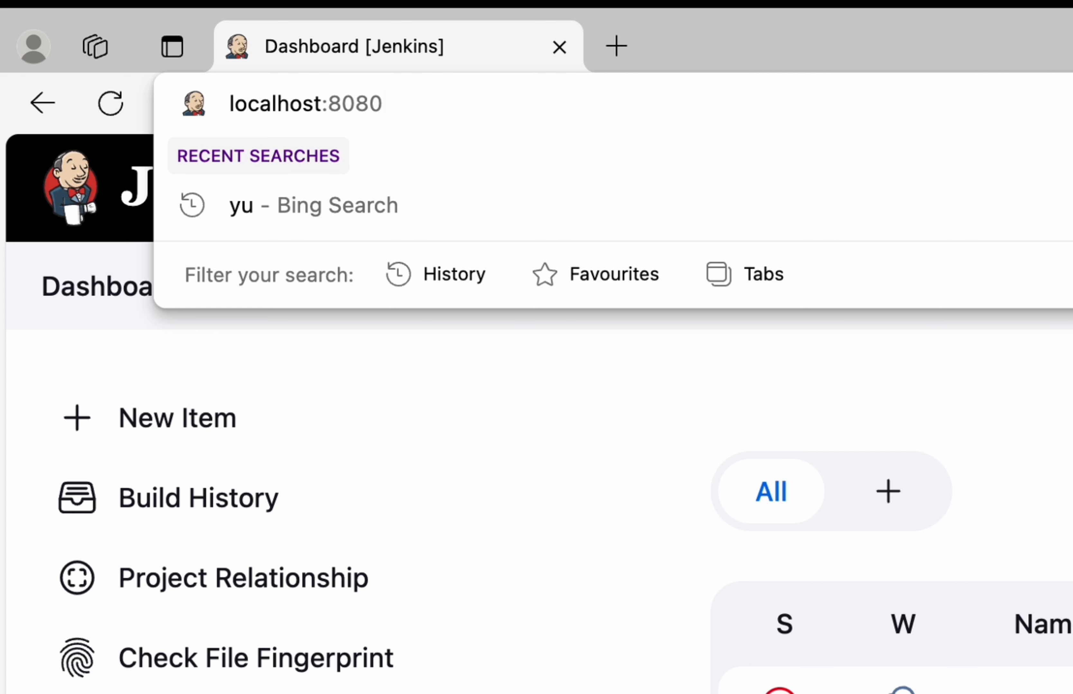
# Load the Jenkins dashboard at localhost:8080 and open the plugin management page from the system configuration settings.
pyautogui.press('Return')
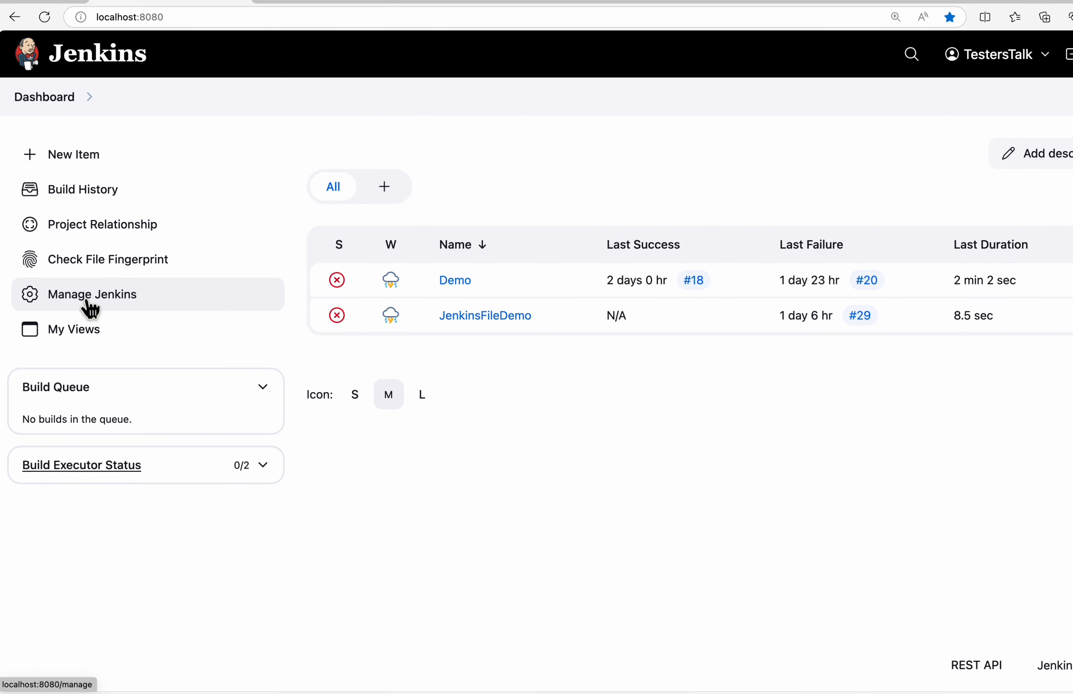
pyautogui.click(88, 308)
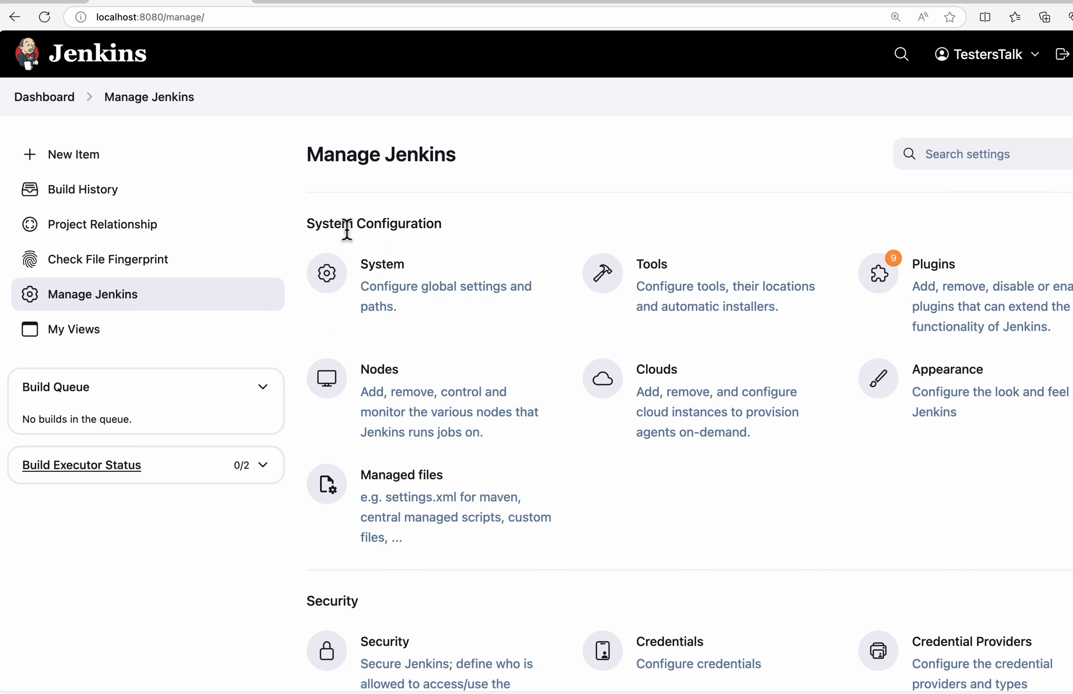
pyautogui.click(308, 229)
pyautogui.moveTo(310, 231); pyautogui.dragTo(455, 234)
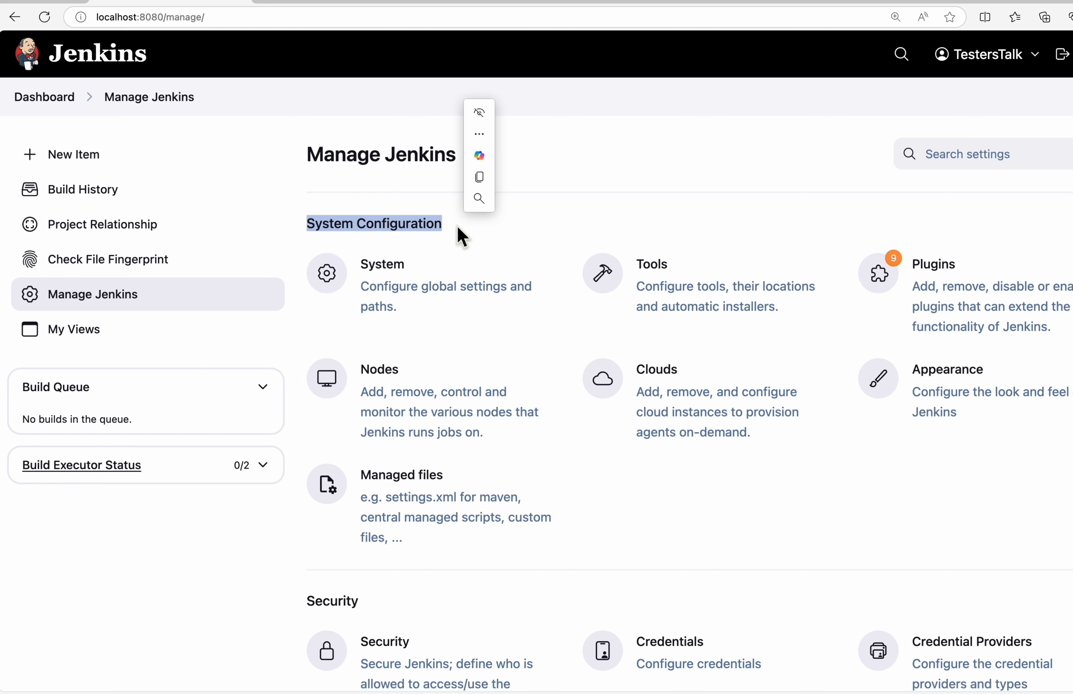
pyautogui.click(943, 270)
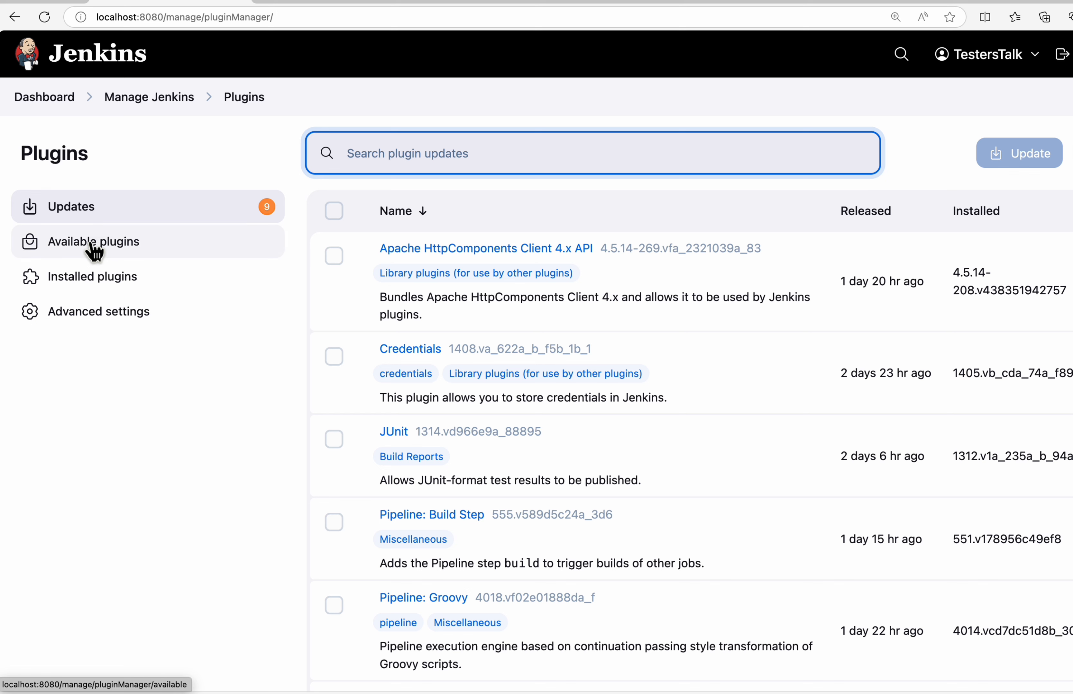
# Search the available plugins for "junit", select Maven Integration and check its installation options.
pyautogui.click(58, 247)
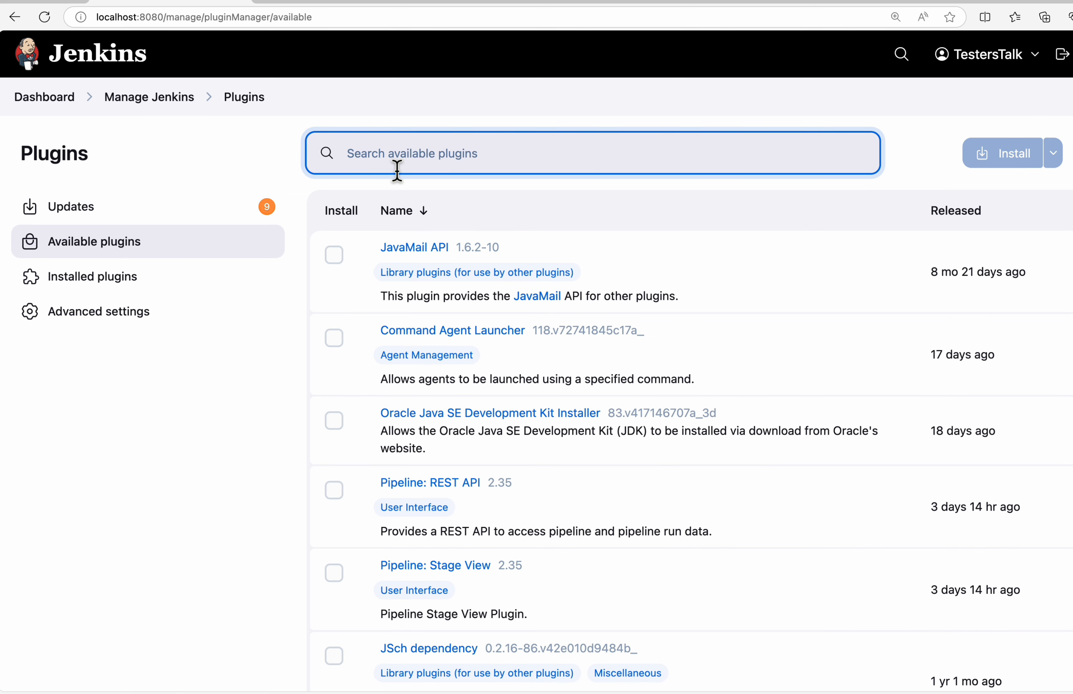
pyautogui.write('junit')
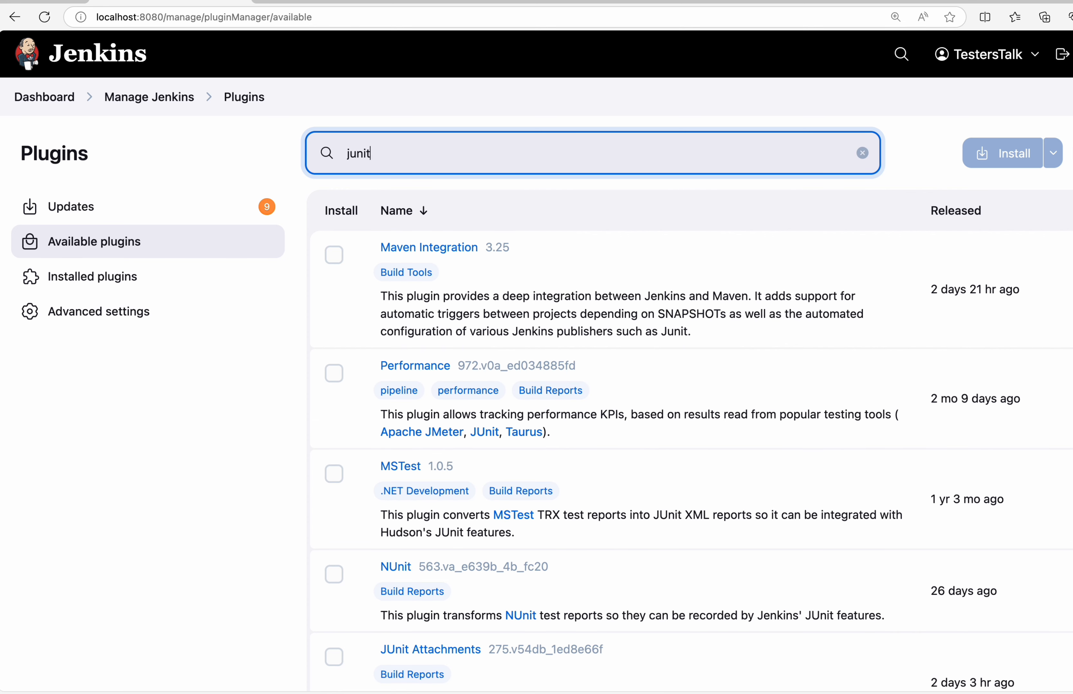
pyautogui.click(333, 255)
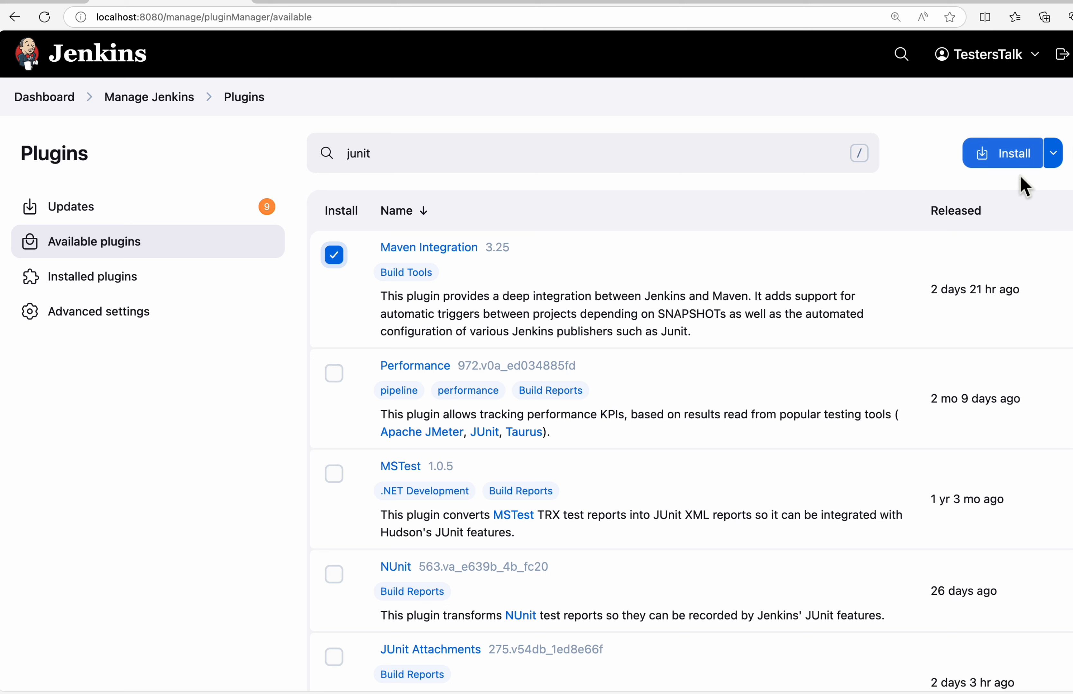
pyautogui.click(1015, 158)
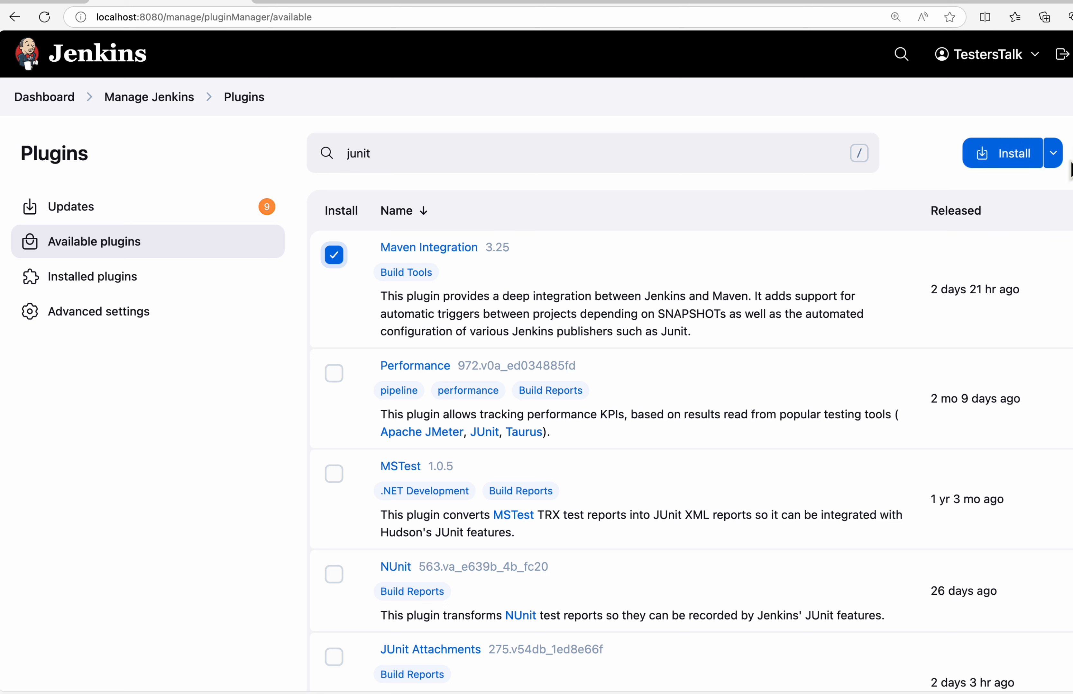
pyautogui.click(1055, 162)
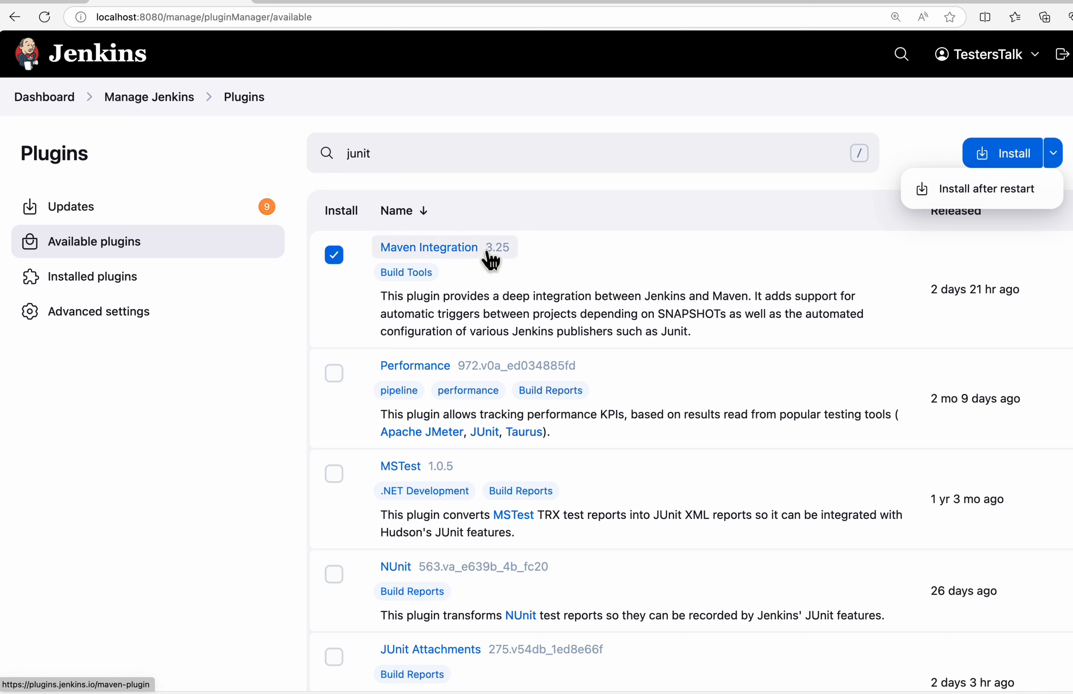
pyautogui.click(712, 118)
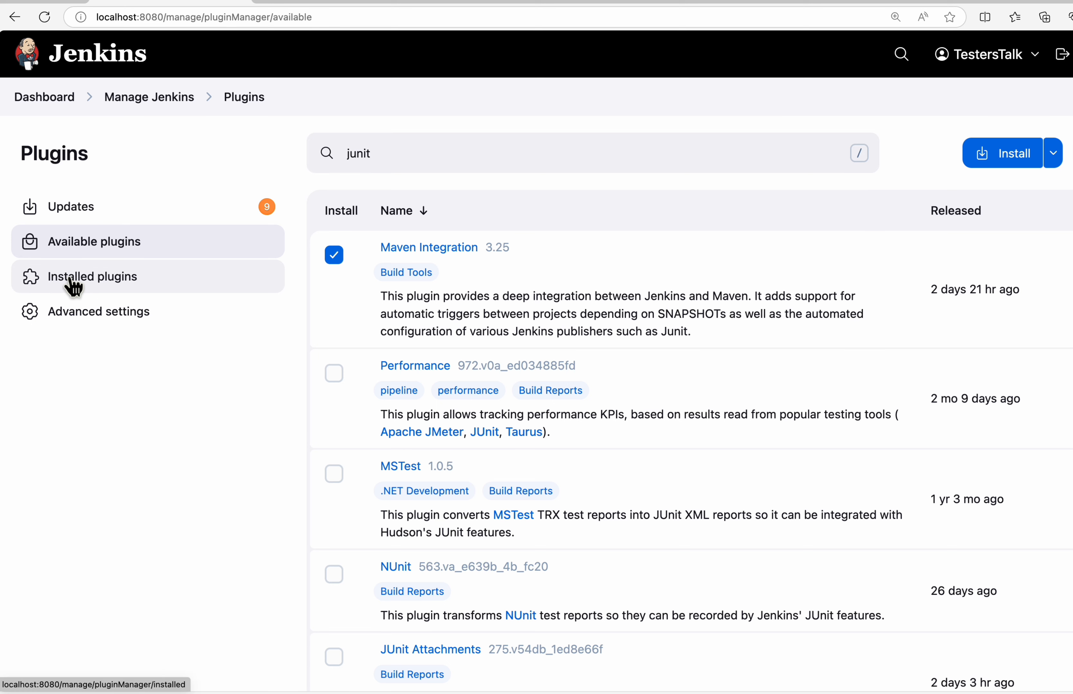
# Search the installed plugins for "nodejs" and for "git" to check that they are present and enabled.
pyautogui.click(73, 287)
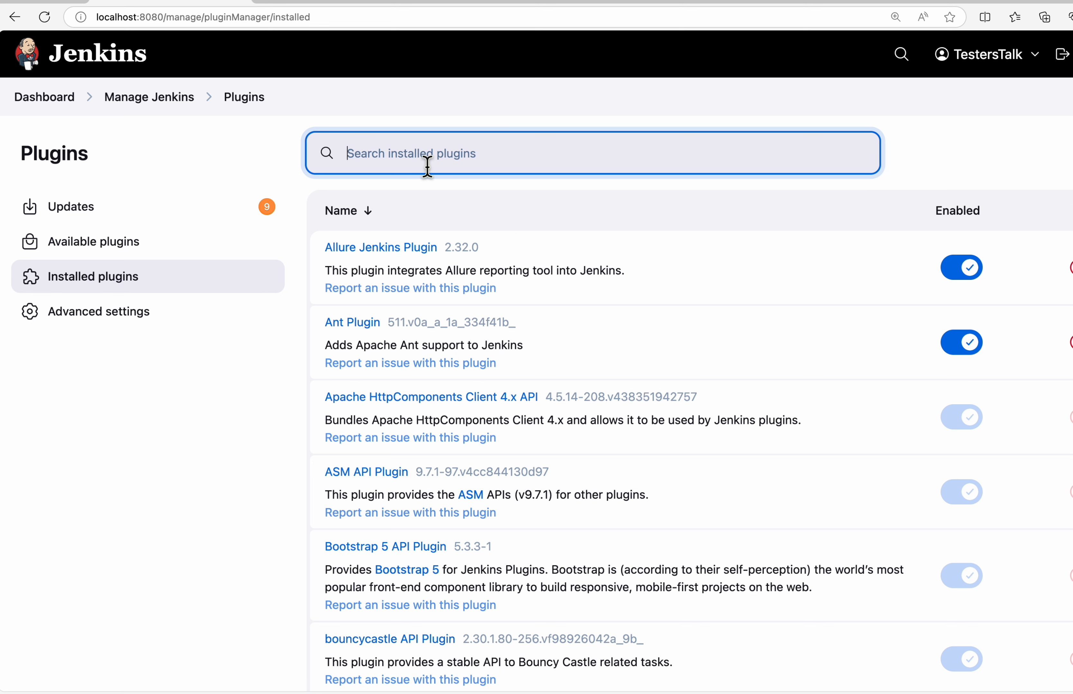
pyautogui.write('node')
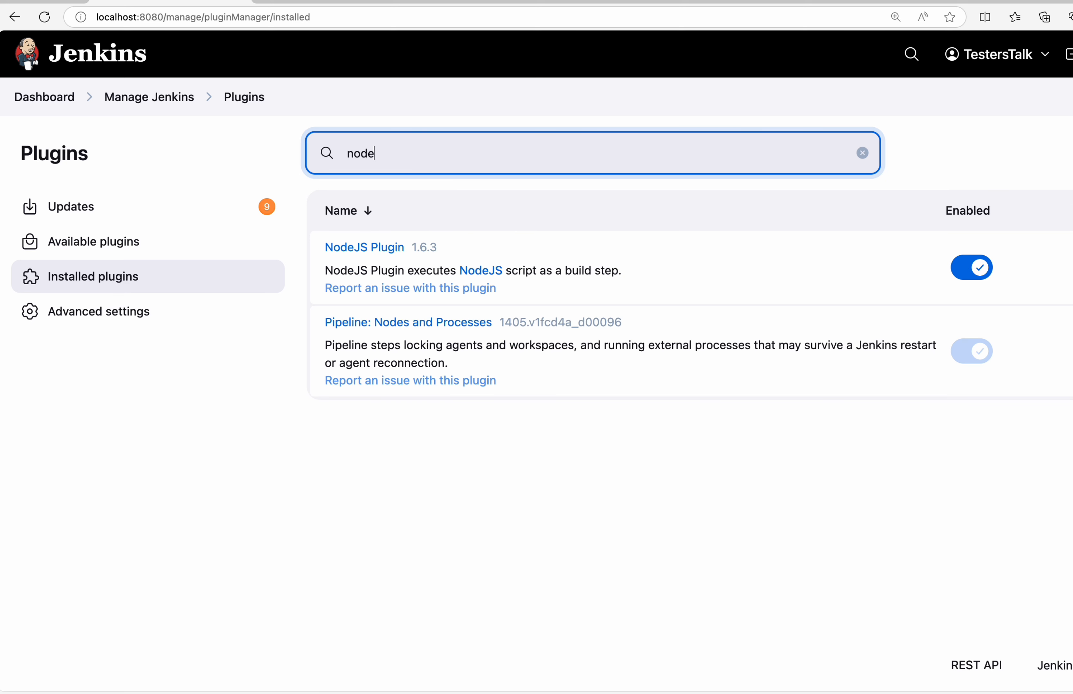
pyautogui.write('js')
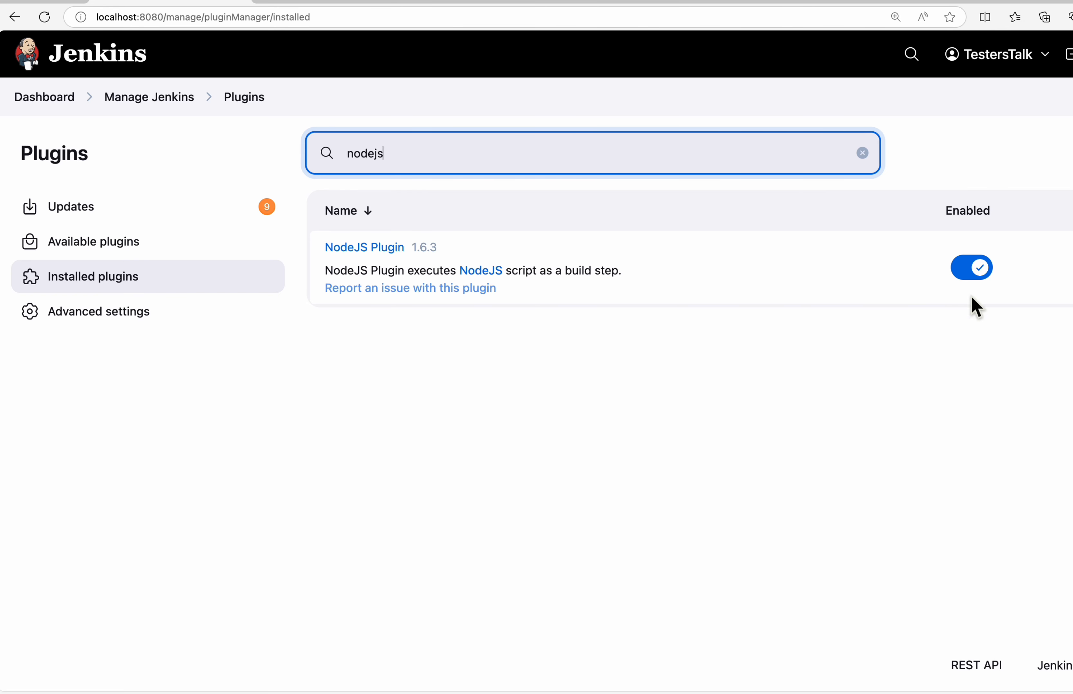
pyautogui.click(357, 154)
pyautogui.doubleClick(362, 157)
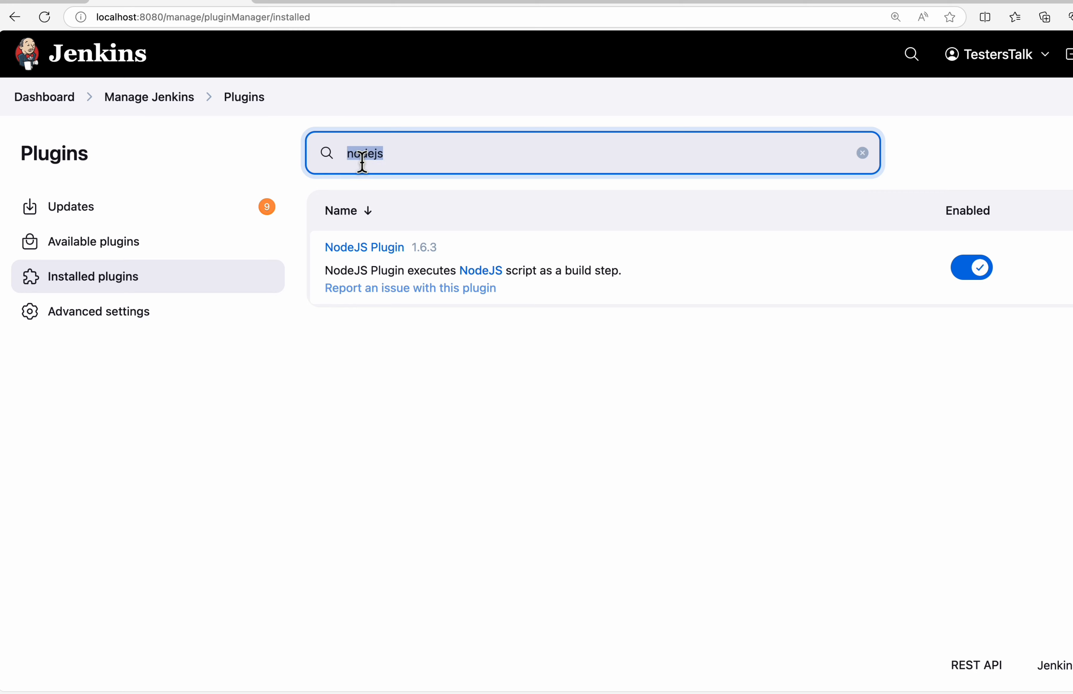
pyautogui.write('git')
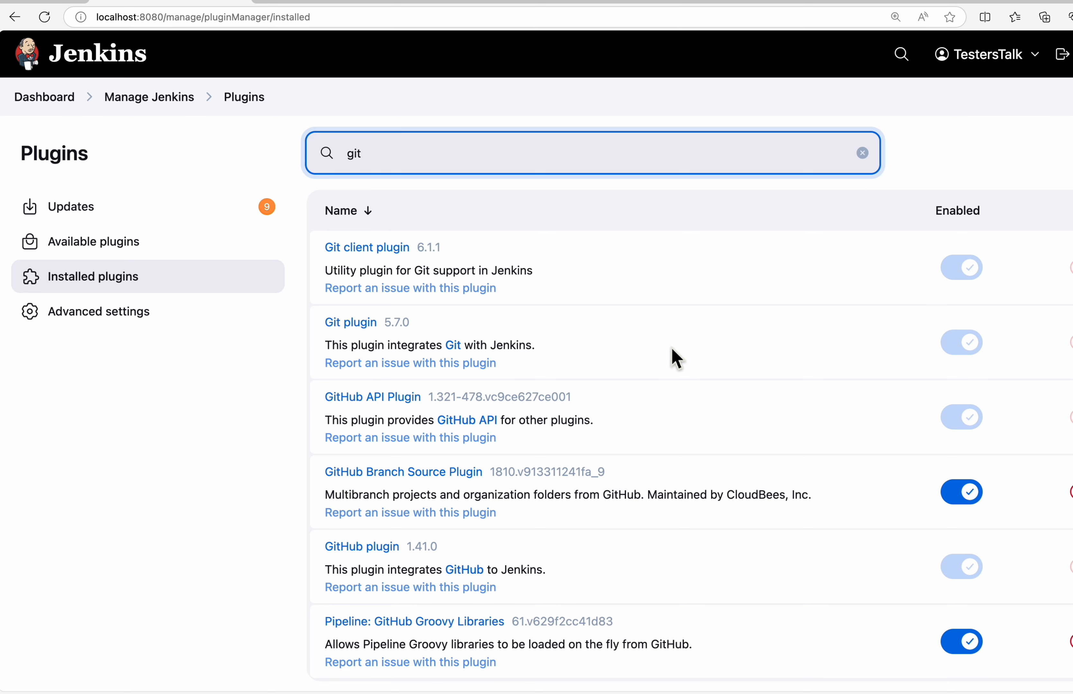
# Search the installed plugins for "junit" and for "allure" to check that they are present and enabled.
pyautogui.moveTo(966, 352)
pyautogui.doubleClick(357, 158)
pyautogui.write('junit')
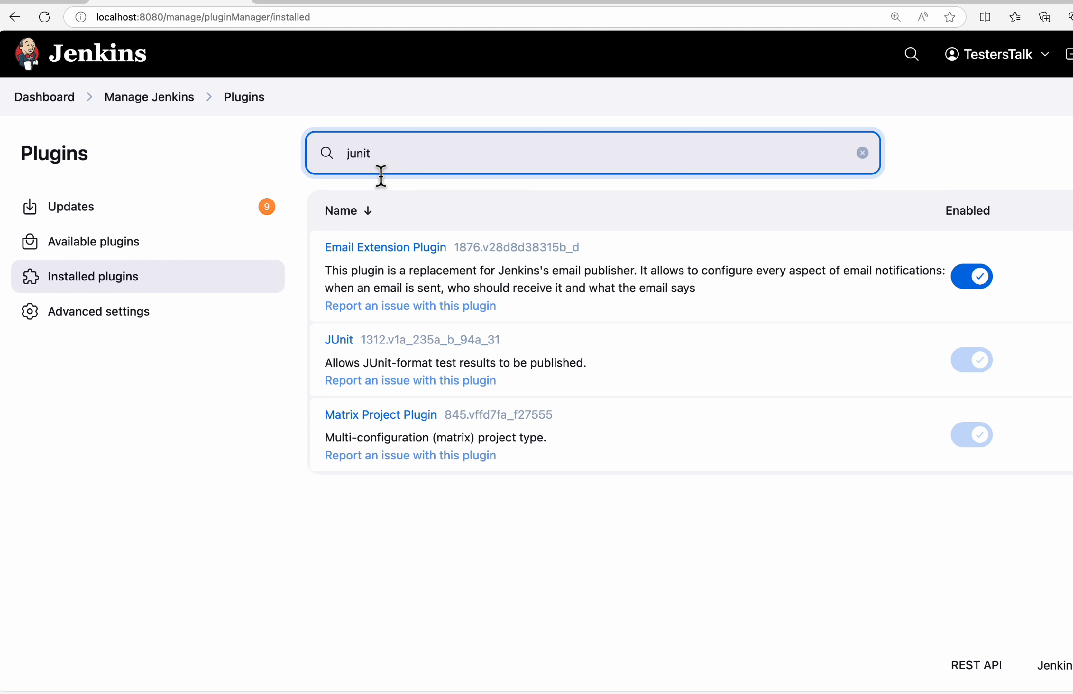
pyautogui.doubleClick(367, 159)
pyautogui.write('allure')
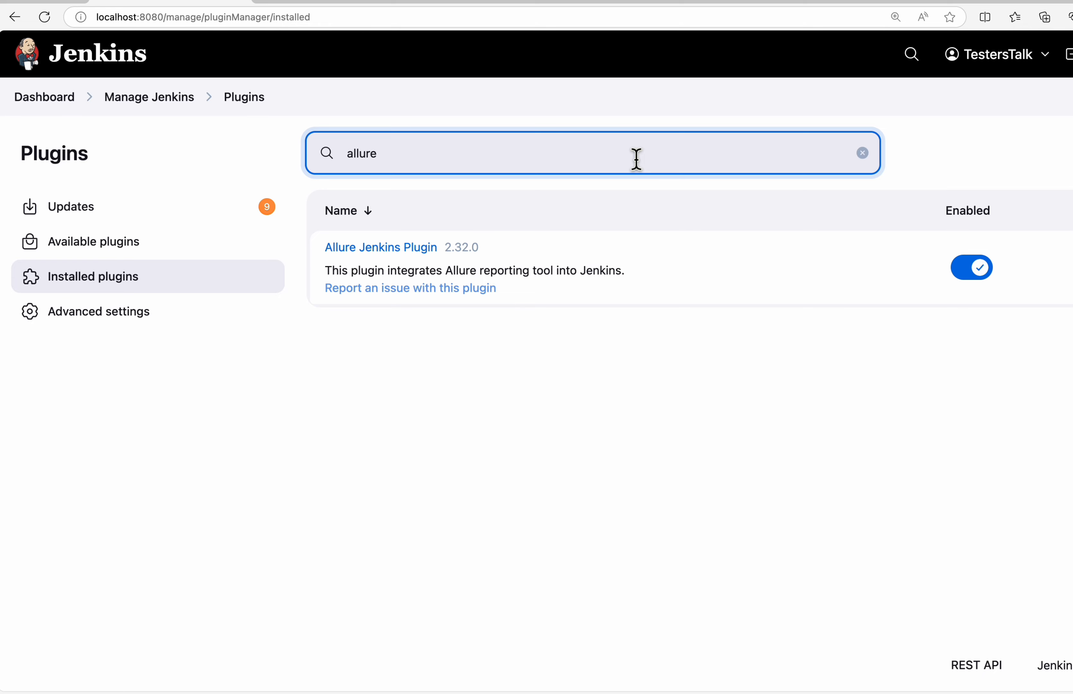
# Open the Jenkins Tools configuration and examine the Git installation's name, executable path and automatic install option.
pyautogui.click(172, 103)
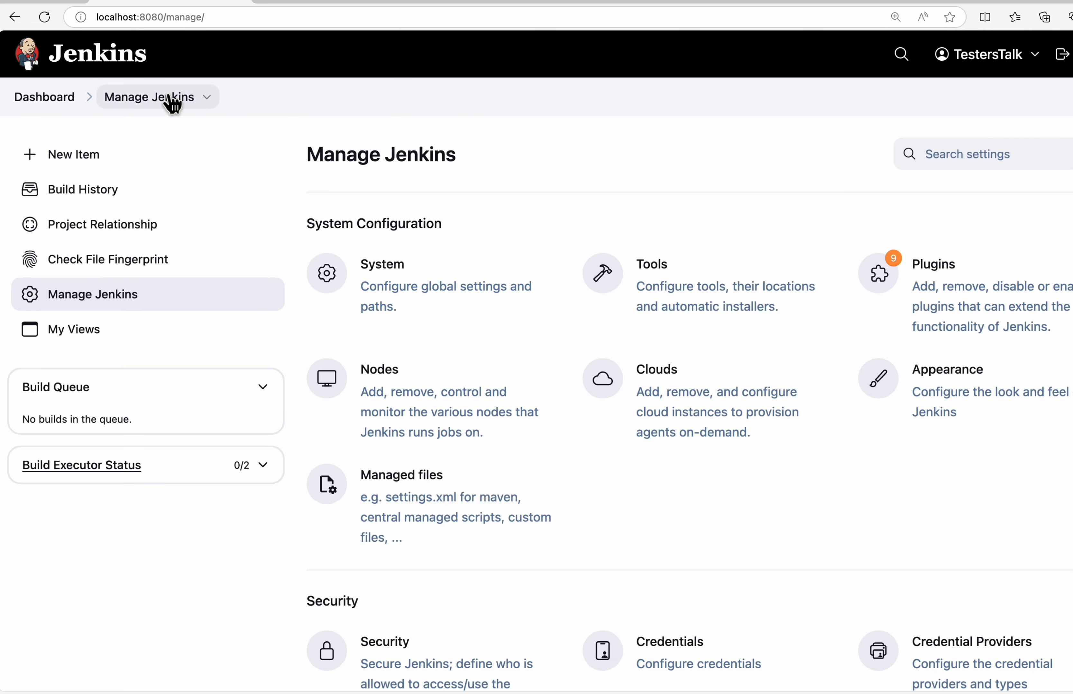
pyautogui.click(671, 275)
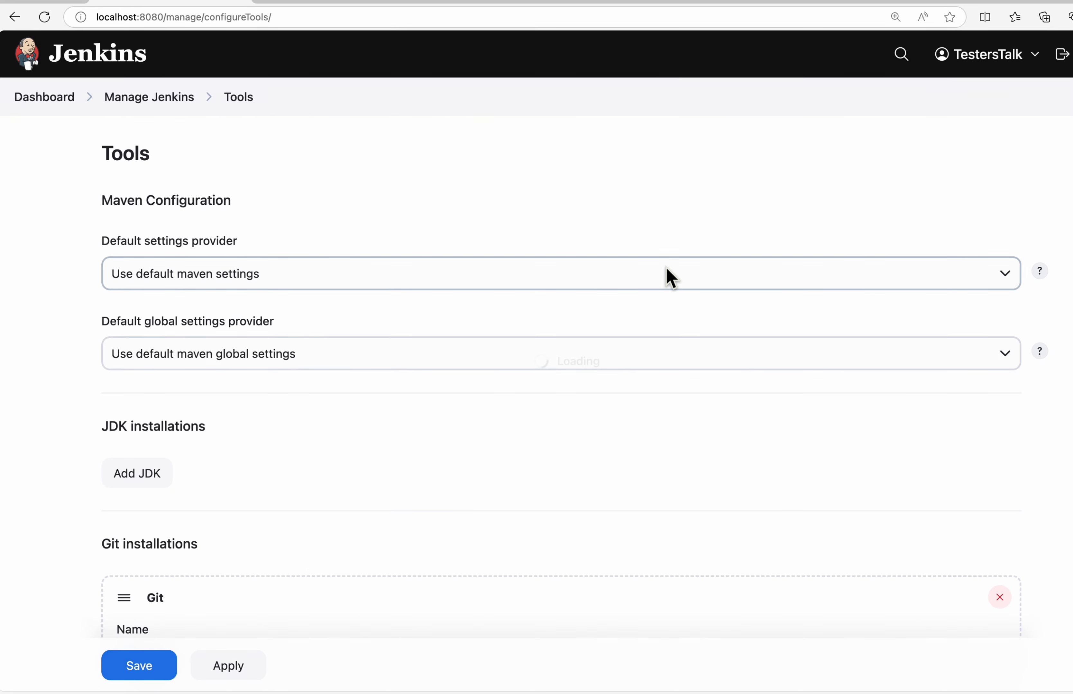
pyautogui.scroll(-5, 676, 278)
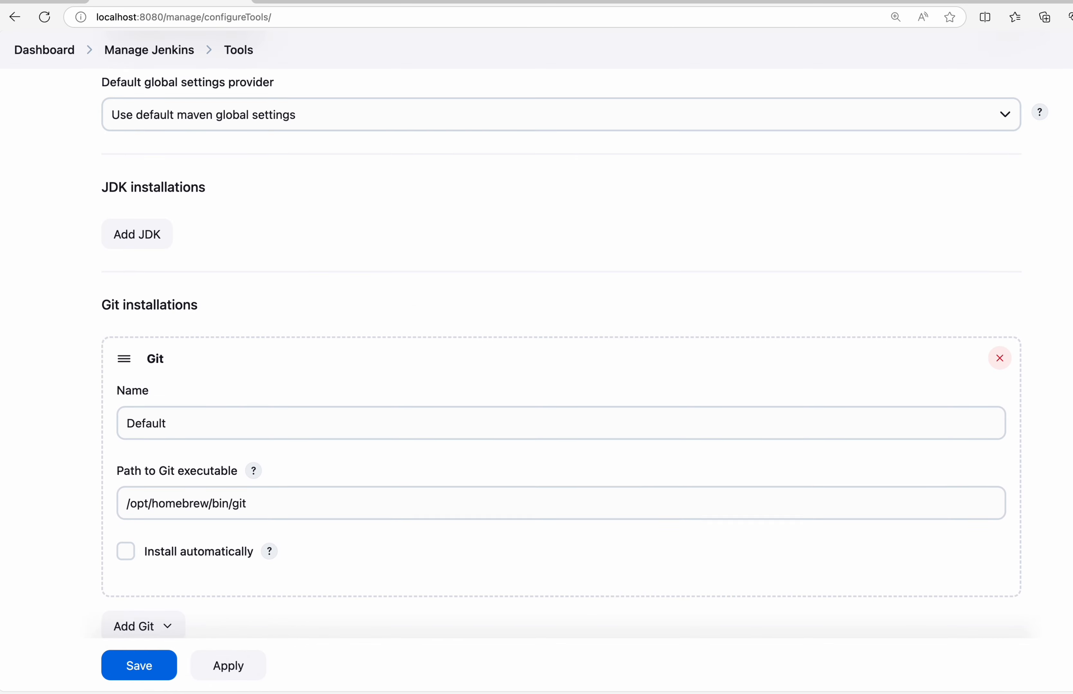
pyautogui.scroll(-2, 670, 275)
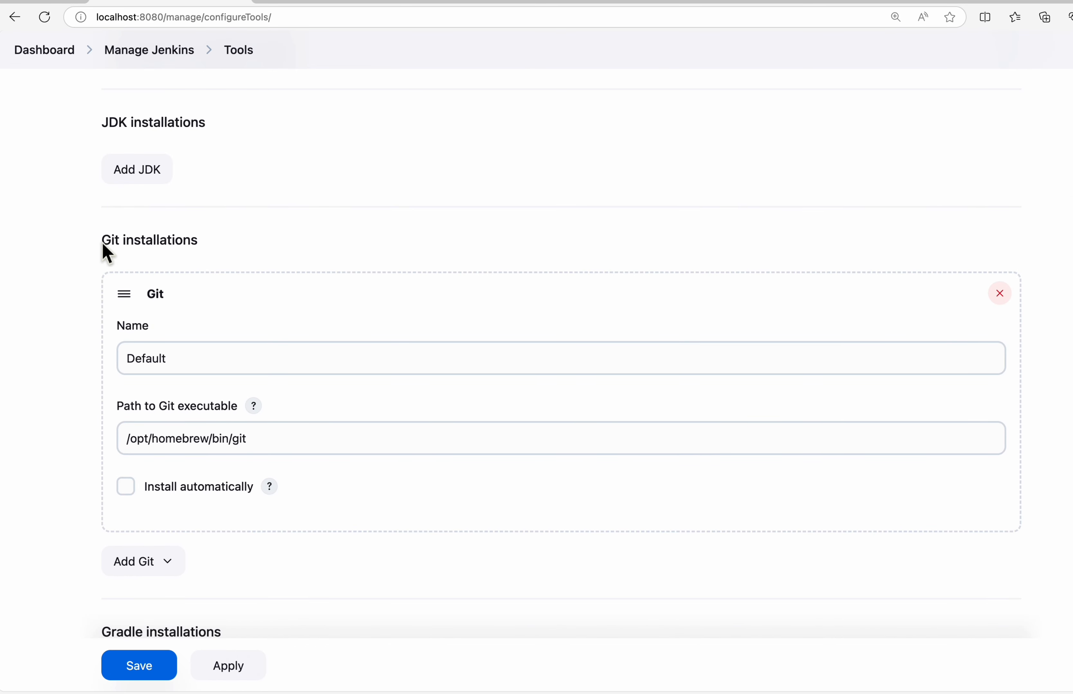
pyautogui.moveTo(102, 241); pyautogui.dragTo(216, 245)
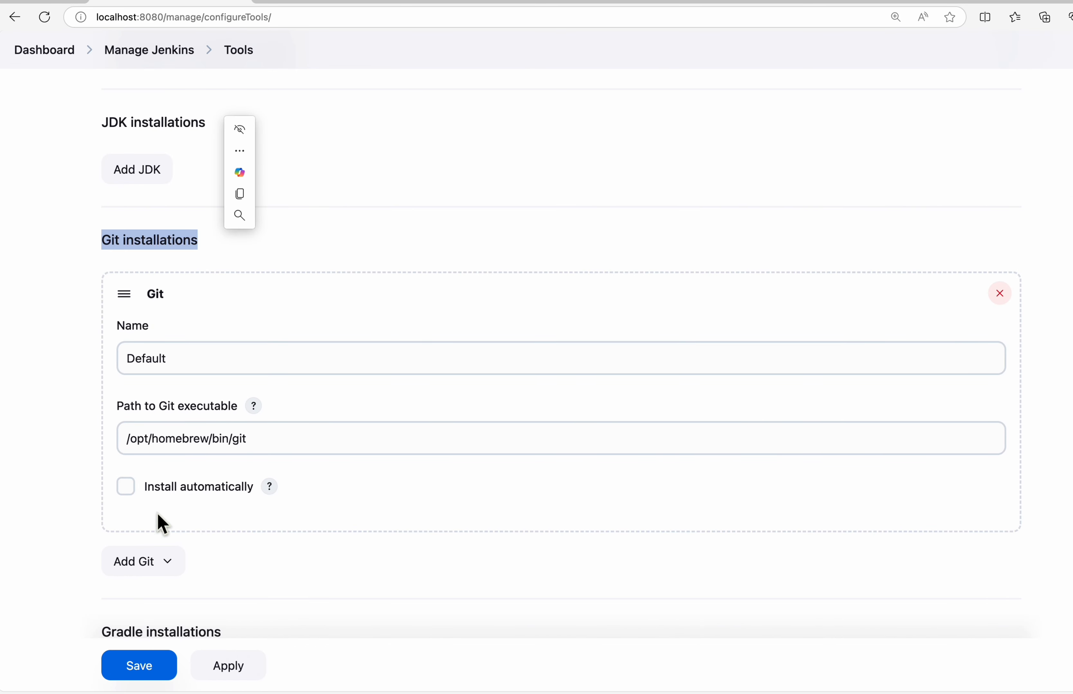
pyautogui.moveTo(119, 408); pyautogui.dragTo(204, 412)
pyautogui.click(204, 412)
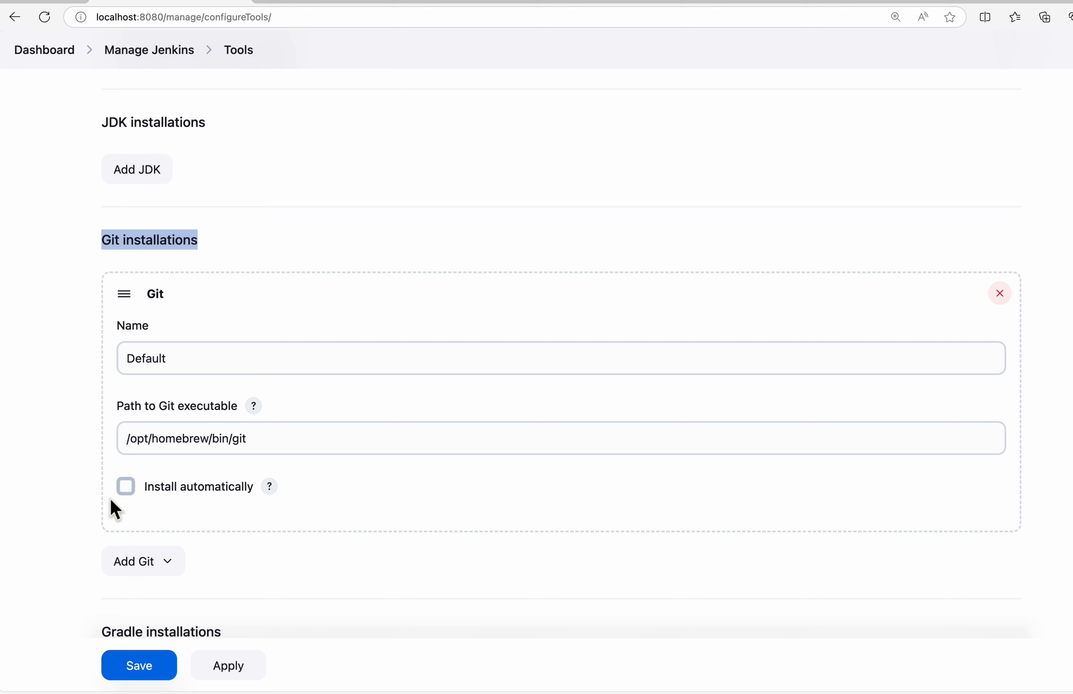
pyautogui.scroll(-1, 88, 395)
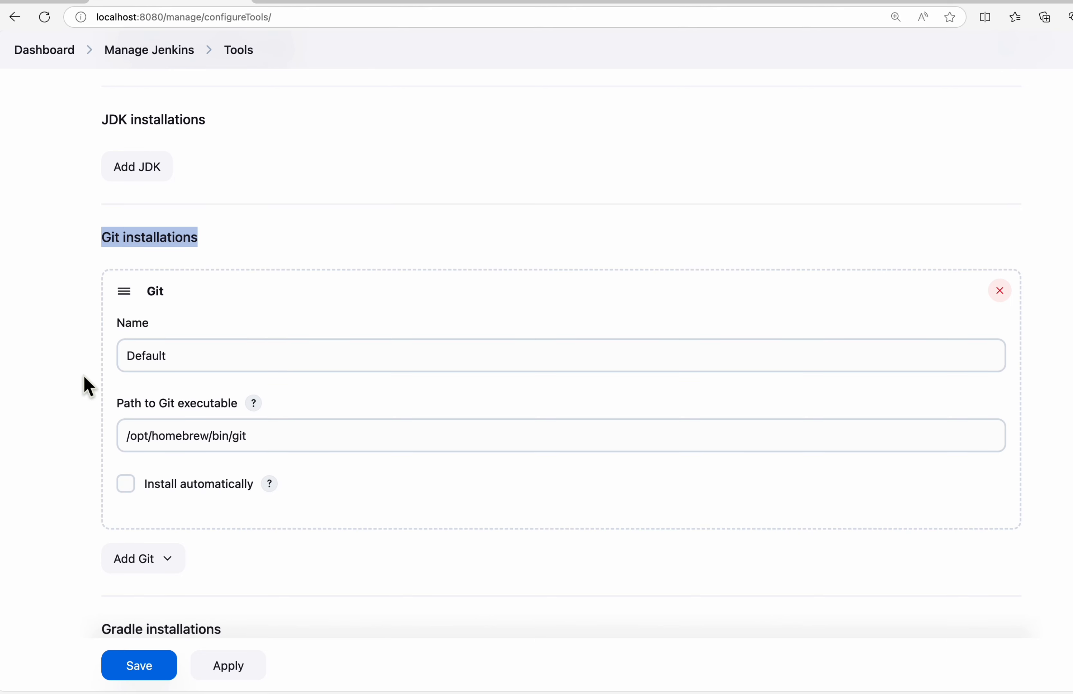
pyautogui.doubleClick(149, 238)
# Expand the NodeJS installations and set the nodejs.org installer's version to NodeJS 22.10.0.
pyautogui.scroll(-10, 100, 299)
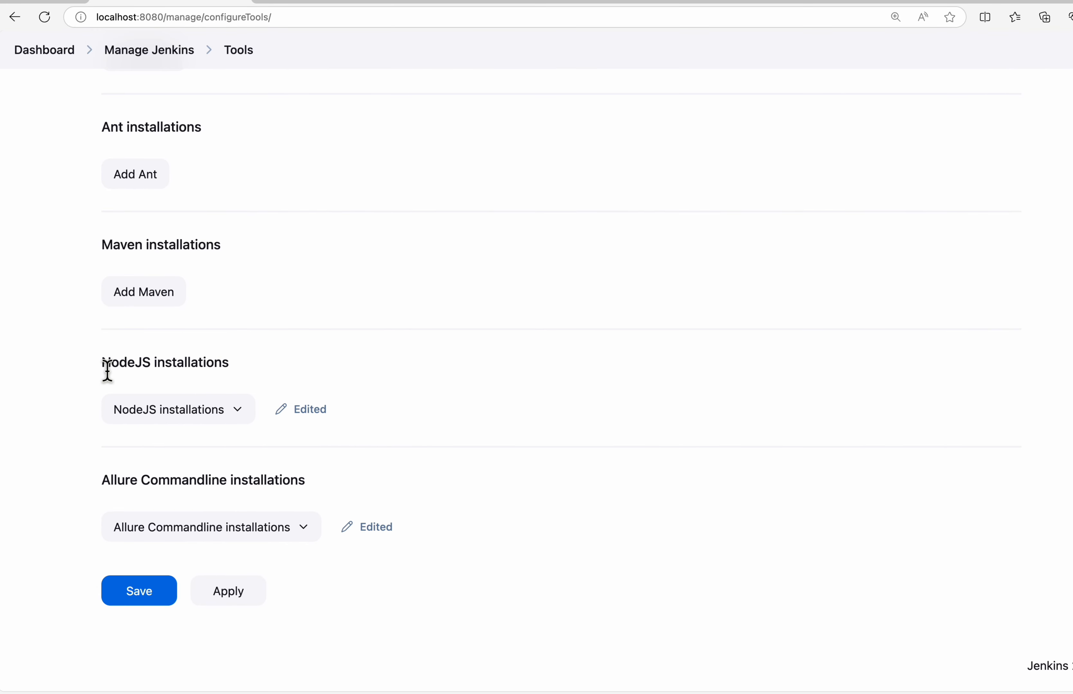
pyautogui.moveTo(104, 370); pyautogui.dragTo(253, 376)
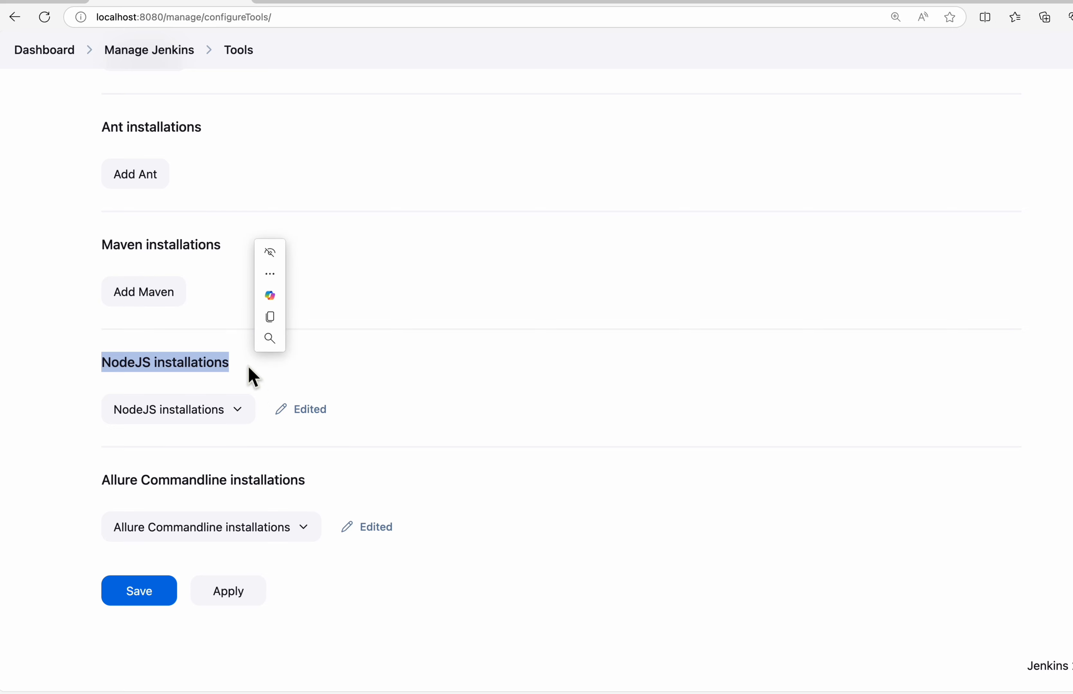
pyautogui.click(240, 408)
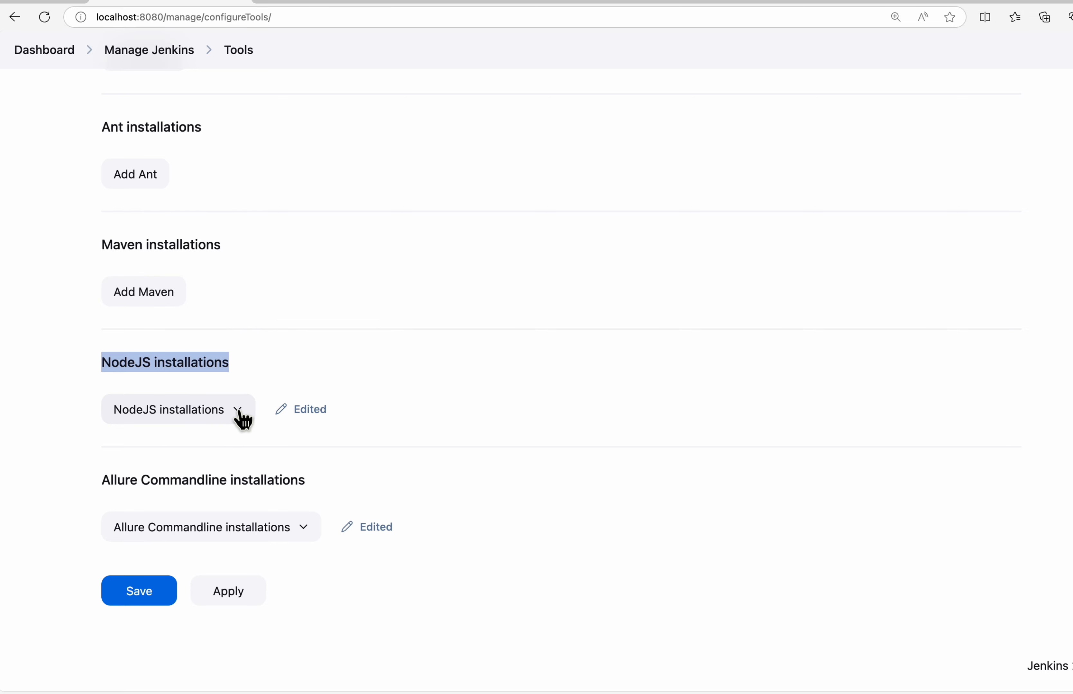
pyautogui.scroll(-4, 471, 366)
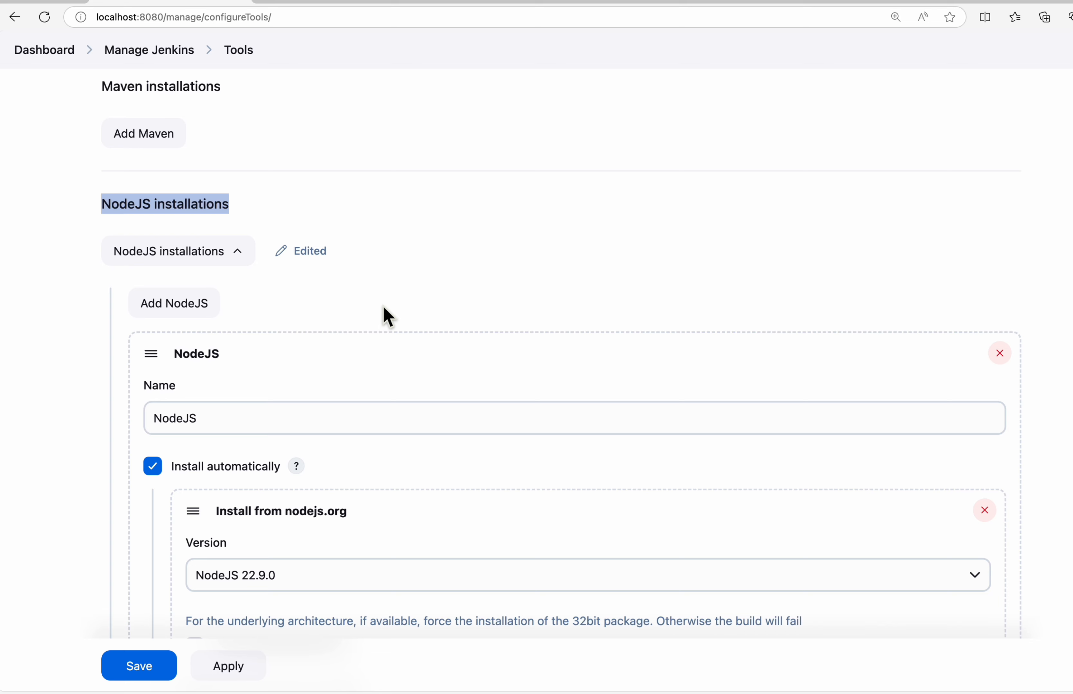
pyautogui.scroll(-1, 385, 307)
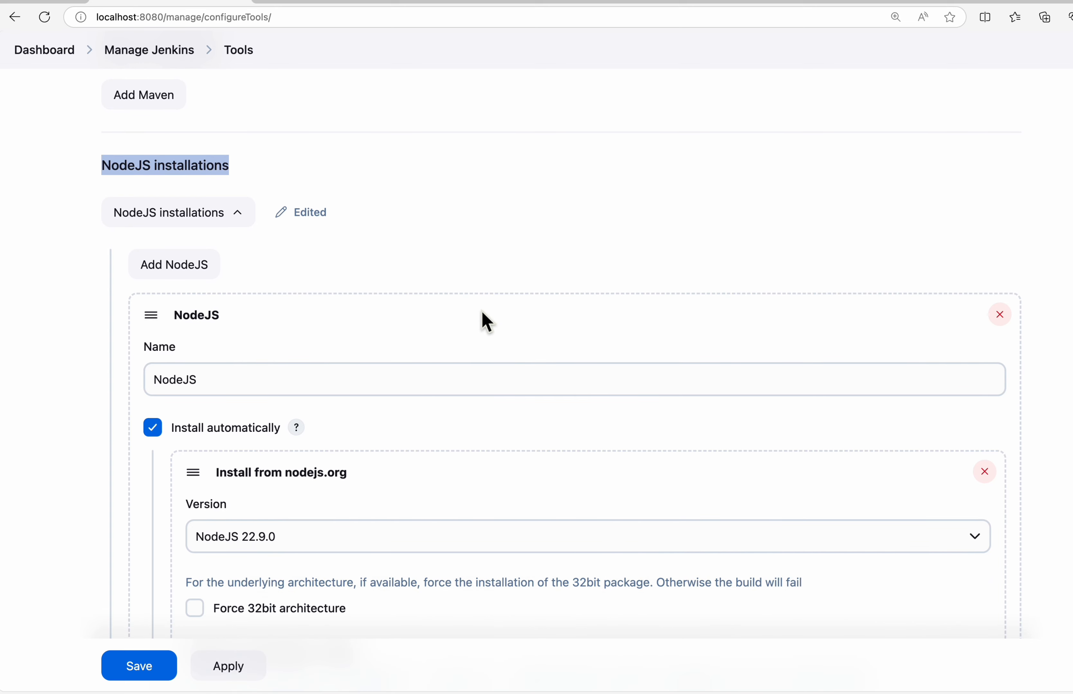
pyautogui.scroll(-1, 482, 316)
pyautogui.scroll(-5, 486, 320)
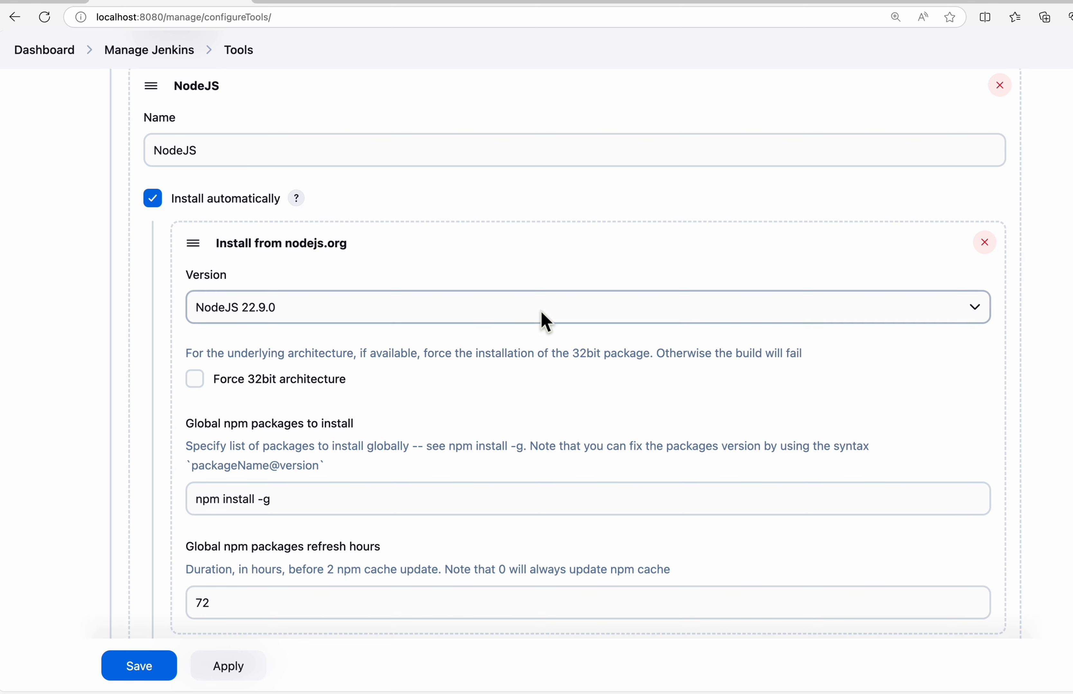
pyautogui.click(979, 308)
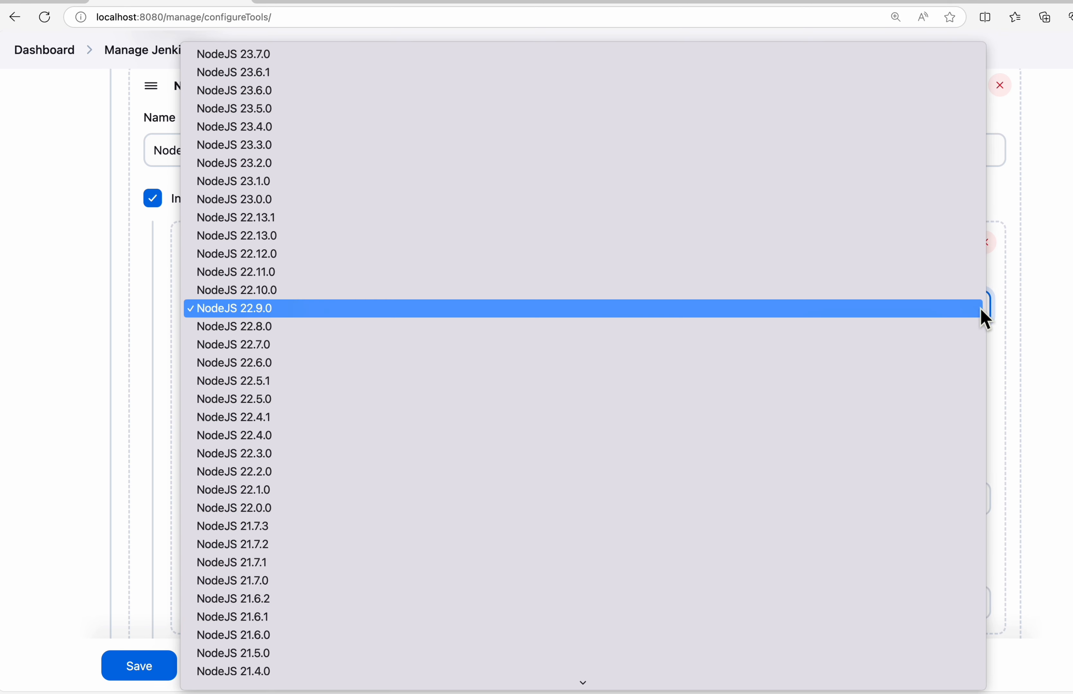
pyautogui.click(969, 294)
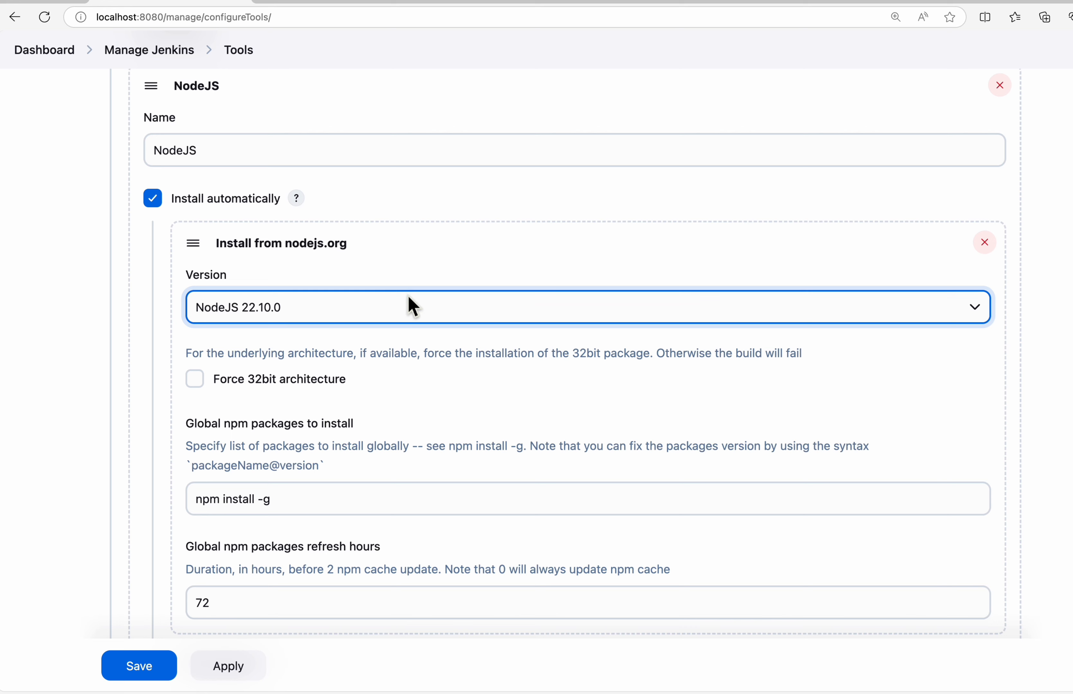
# Expand the Allure Commandline installations and examine the installation's name, automatic install option and Maven Central version.
pyautogui.scroll(-6, 413, 307)
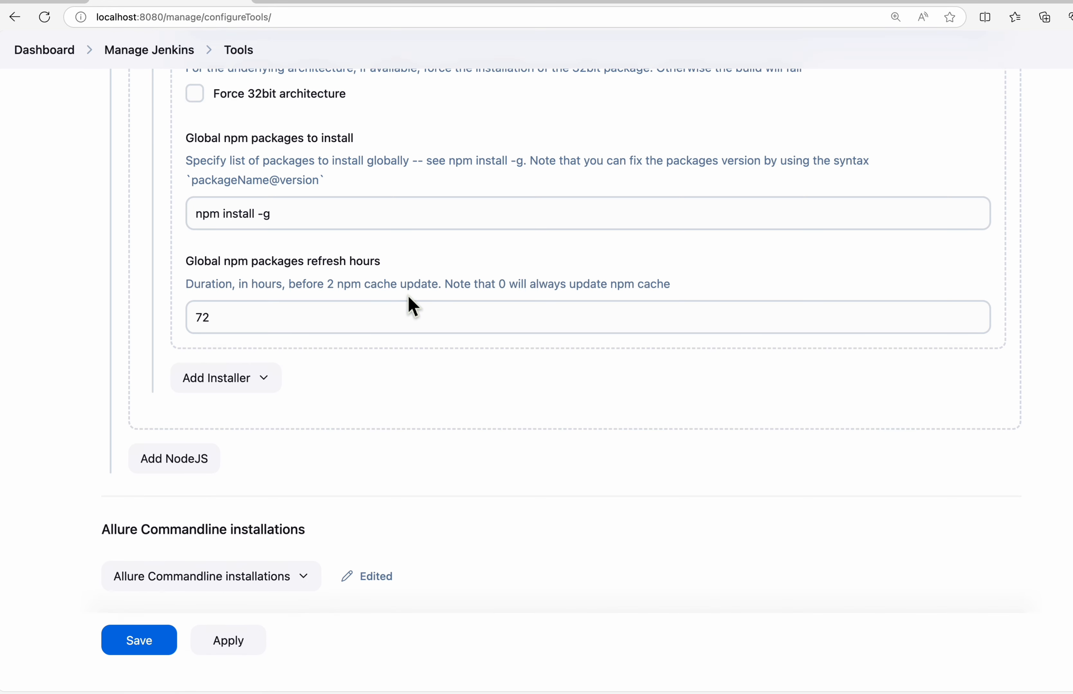
pyautogui.scroll(-1, 412, 308)
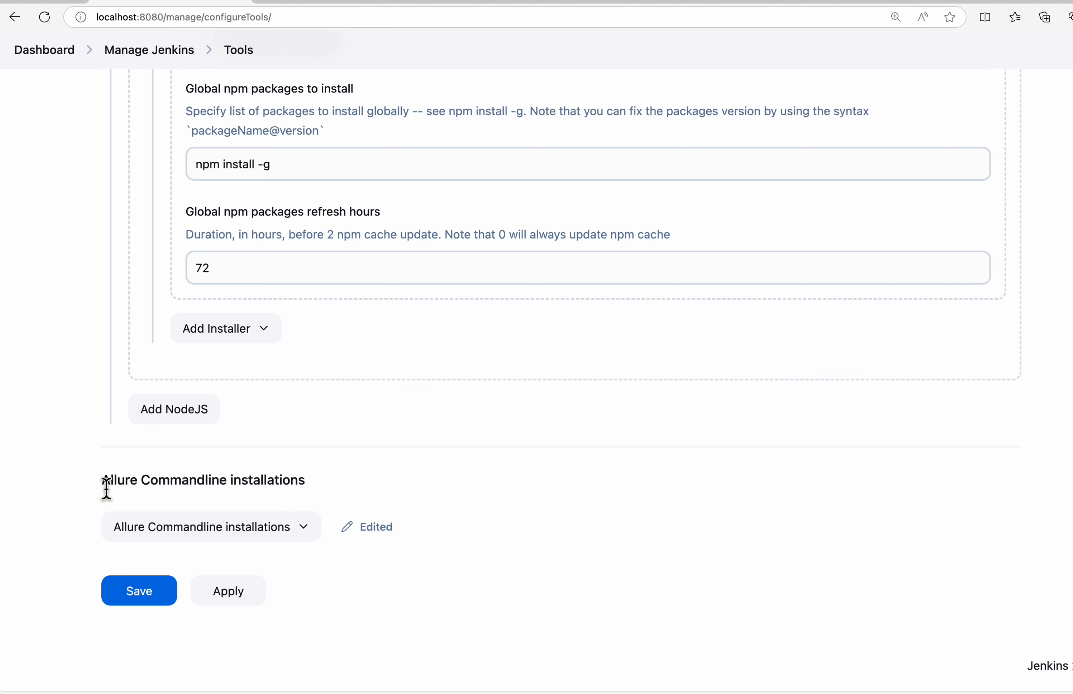
pyautogui.moveTo(104, 493); pyautogui.dragTo(336, 488)
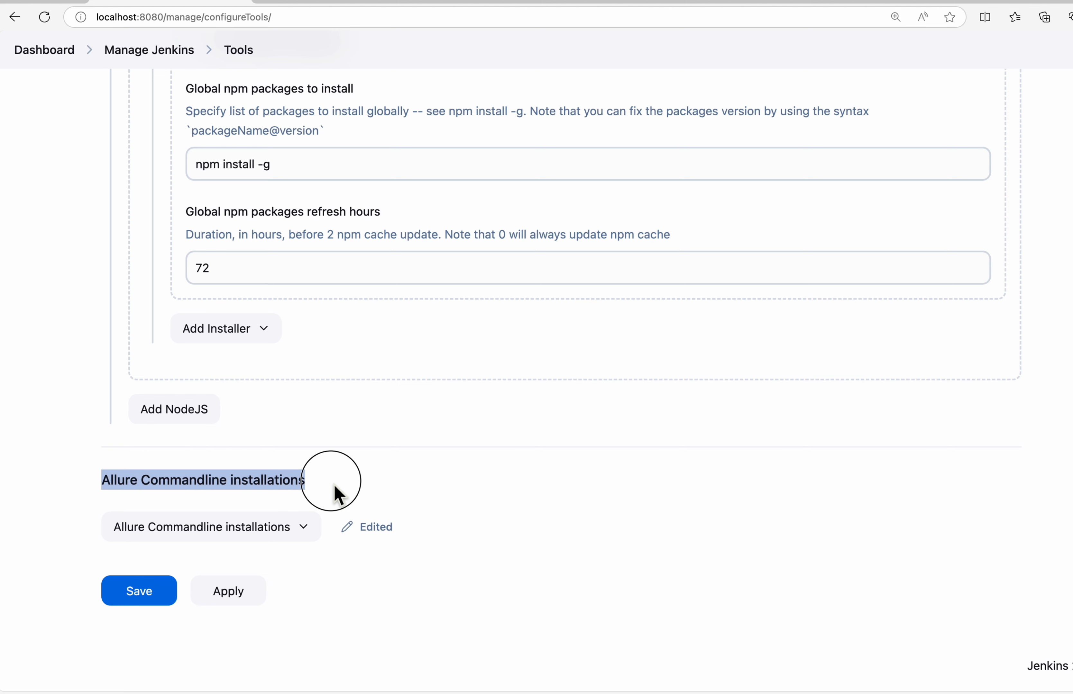
pyautogui.click(303, 529)
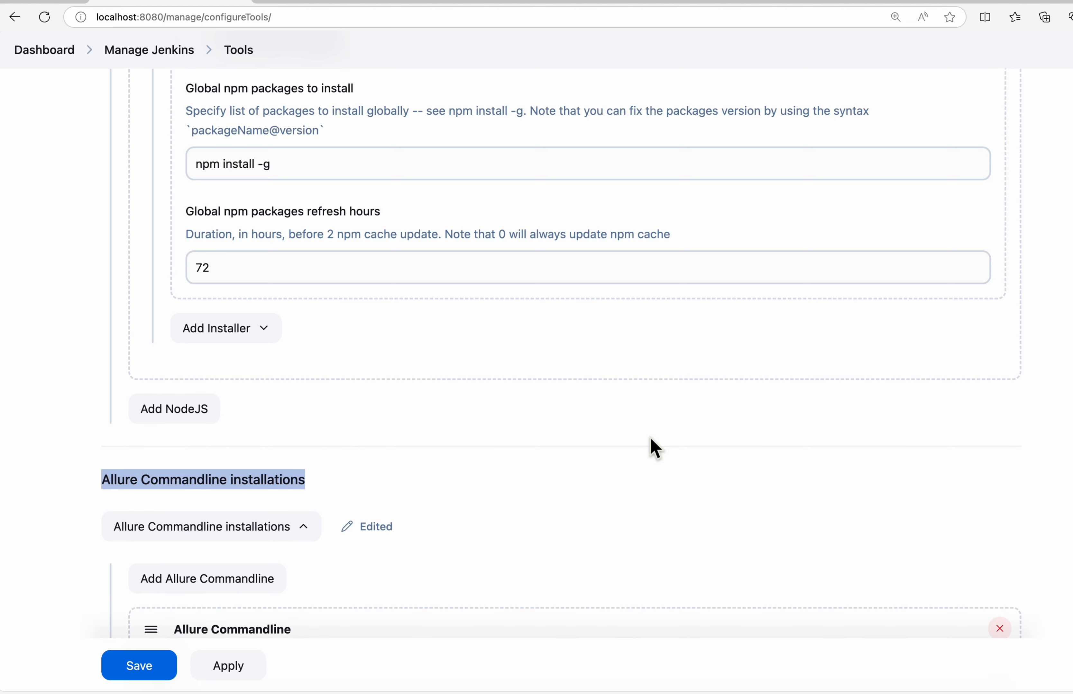
pyautogui.scroll(-10, 652, 446)
pyautogui.scroll(1, 653, 404)
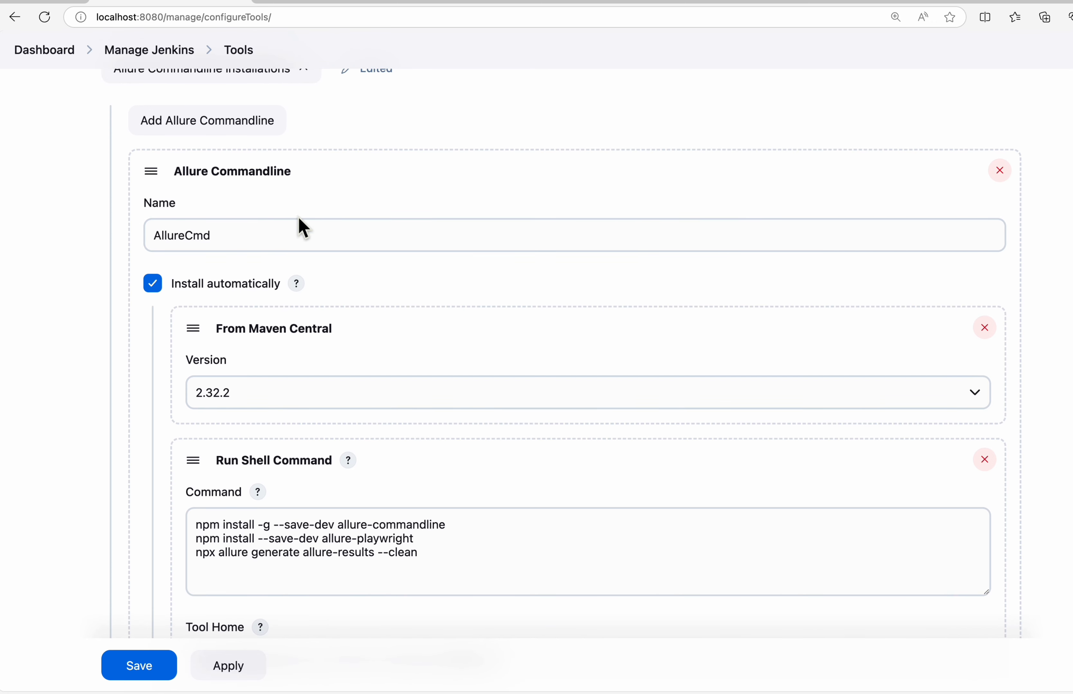
pyautogui.scroll(-1, 570, 222)
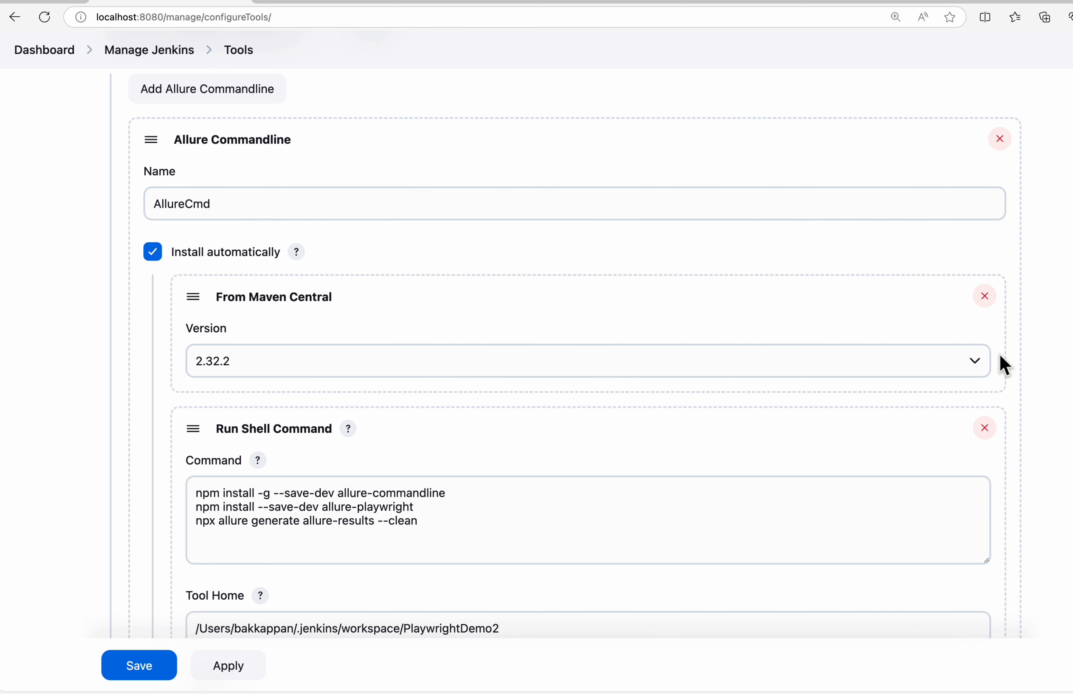
pyautogui.scroll(-1, 730, 404)
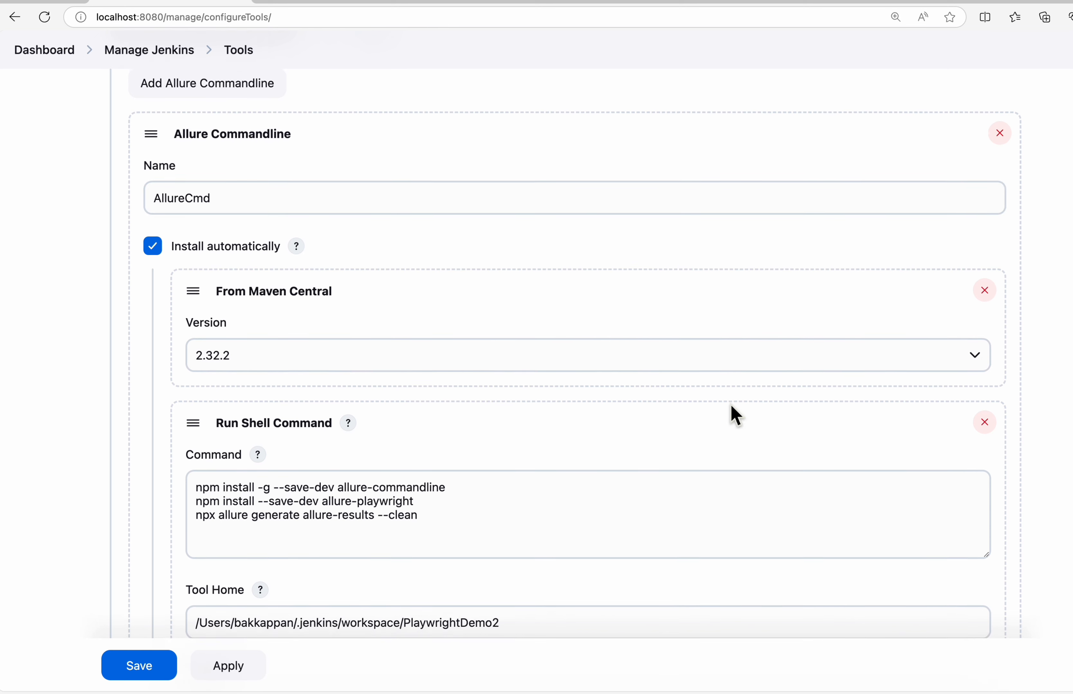
# Examine the shell commands and the Tool Home path in the Allure Commandline's Run Shell Command installer.
pyautogui.moveTo(469, 510); pyautogui.dragTo(124, 509)
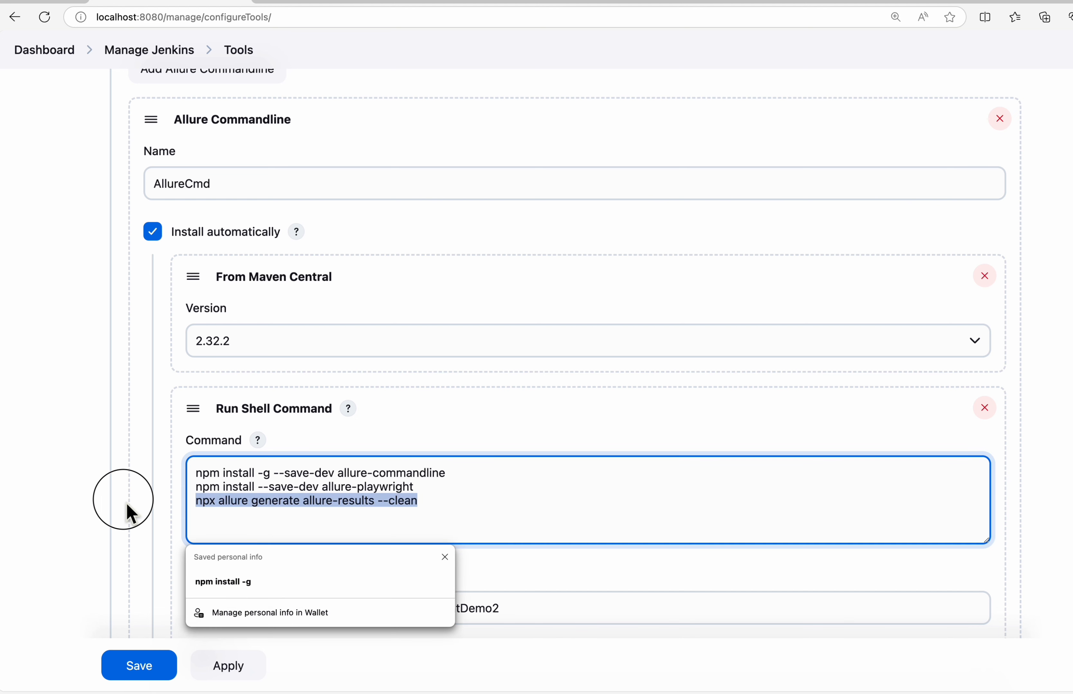
pyautogui.click(450, 563)
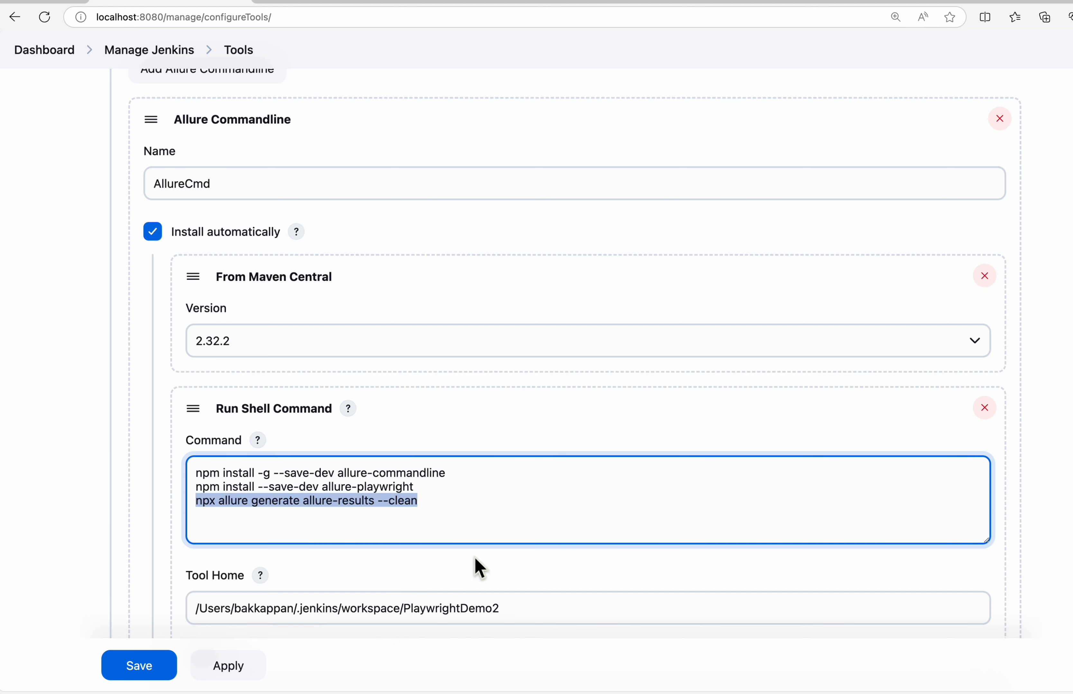
pyautogui.click(846, 505)
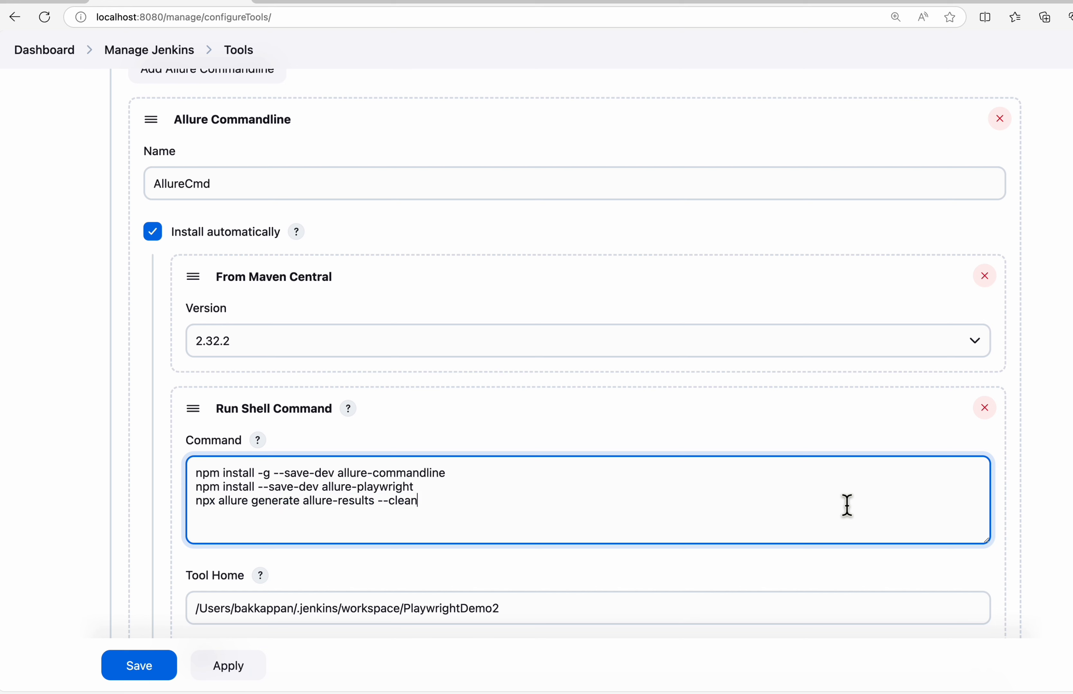
pyautogui.scroll(-5, 567, 537)
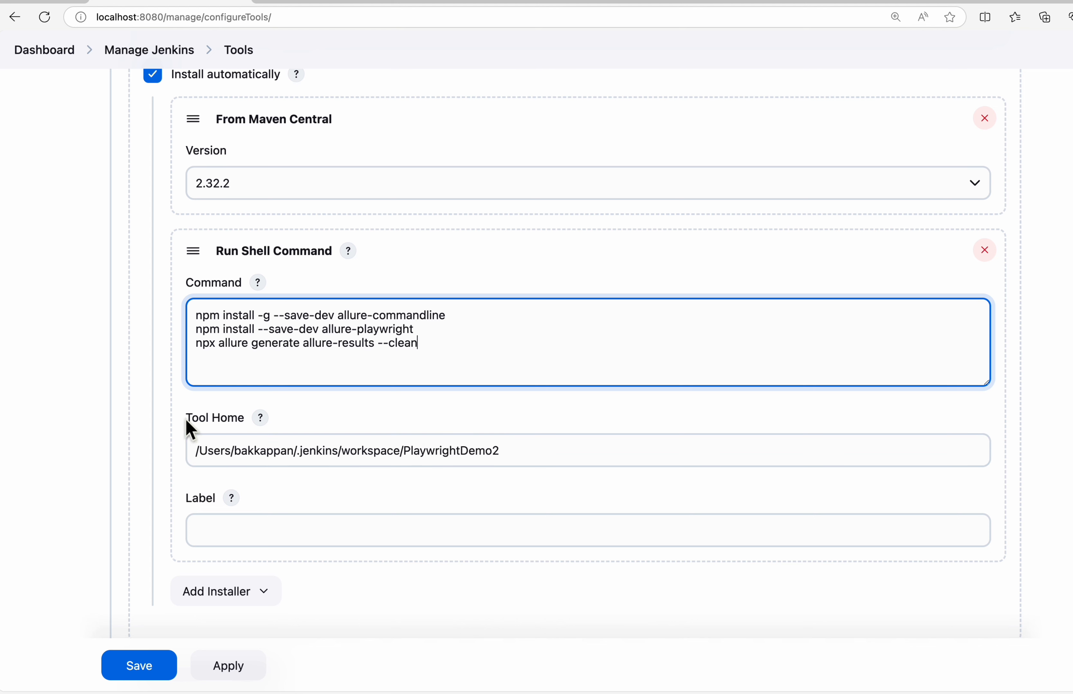
pyautogui.moveTo(188, 423); pyautogui.dragTo(271, 417)
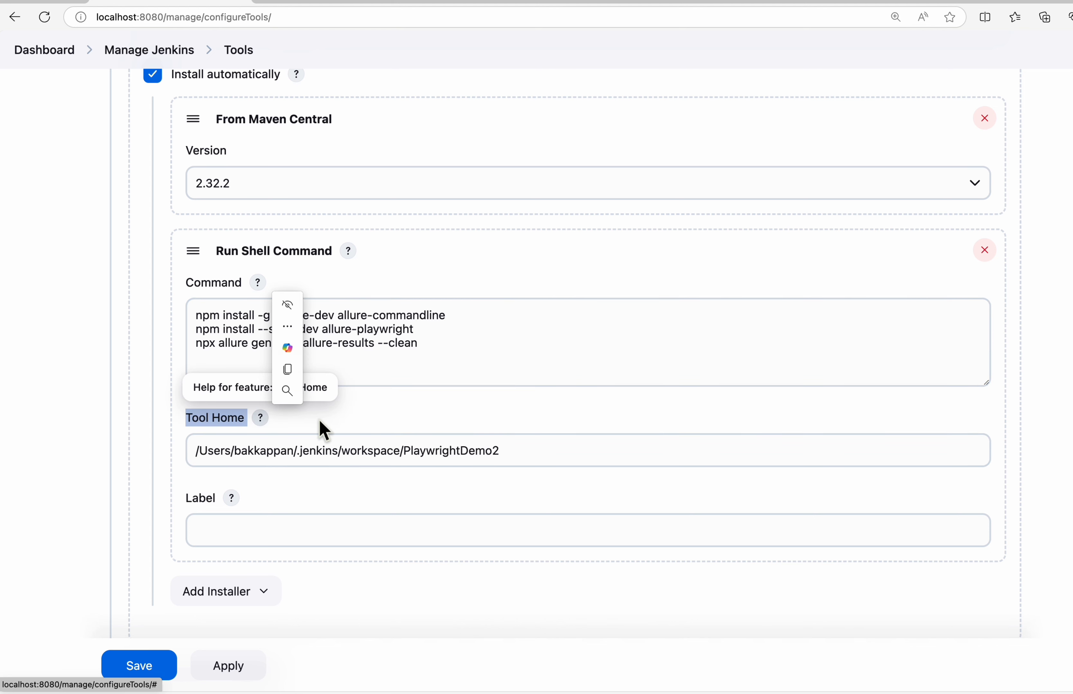